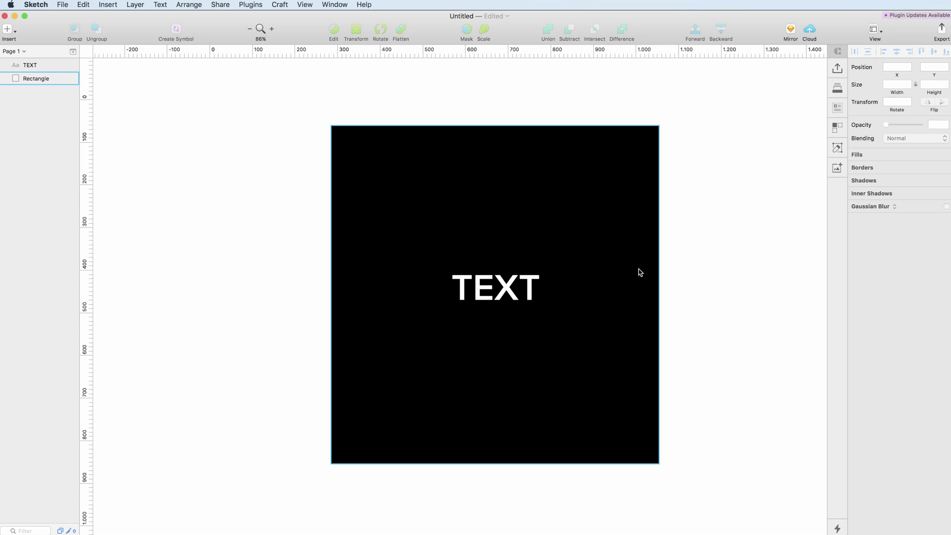
Select the black rectangle behind TEXT and open its solid black (000000) fill colour picker.
click(598, 236)
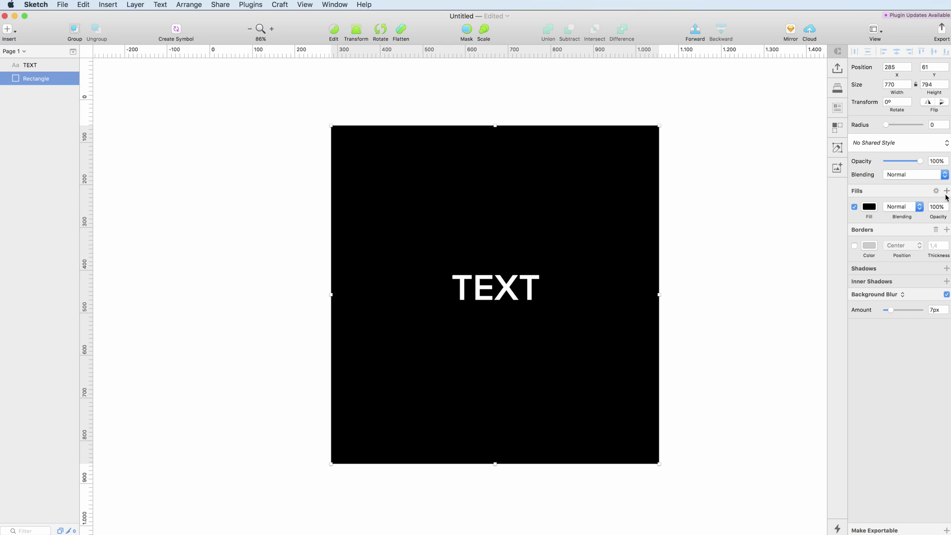
scroll(947, 196, down, 1)
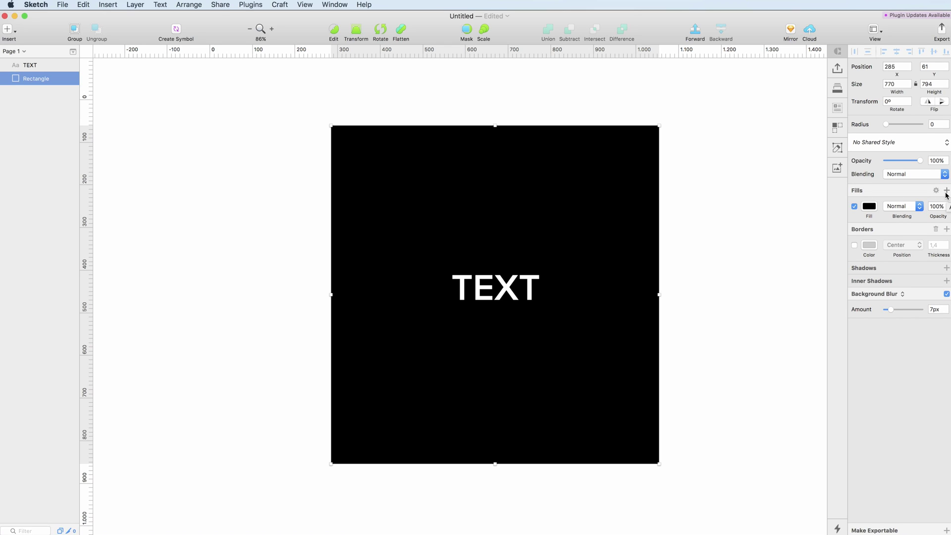
scroll(870, 207, up, 1)
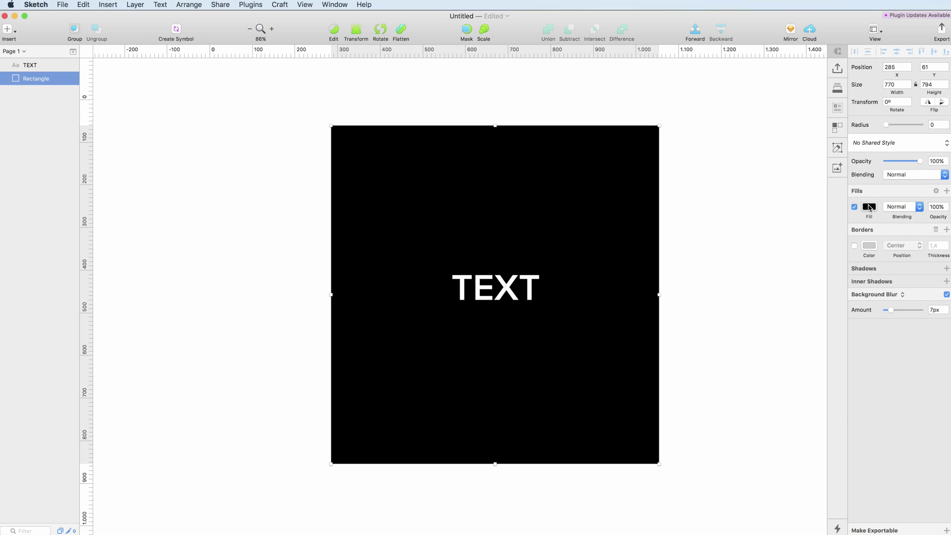
click(869, 208)
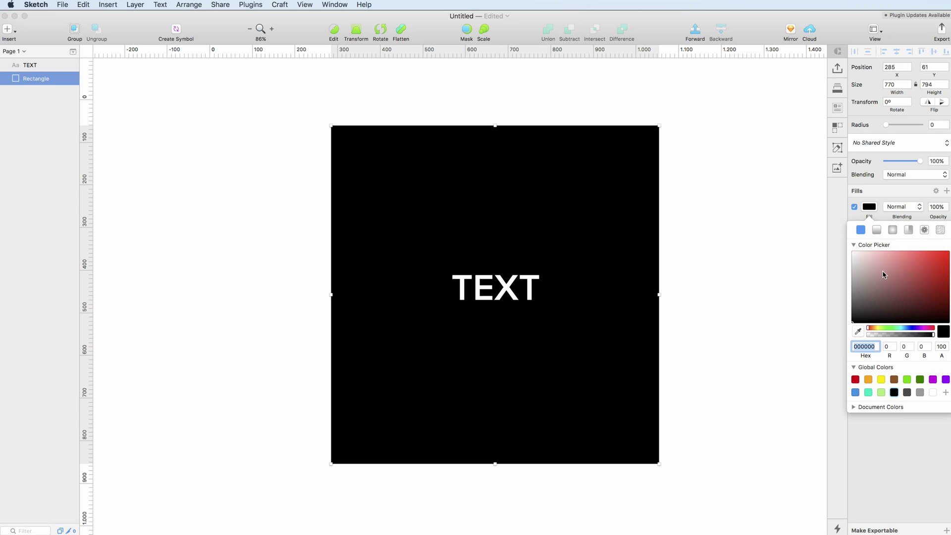
Recolour the rectangle's solid fill to bright blue 00B5FF at 100% alpha.
drag(930, 281, 949, 252)
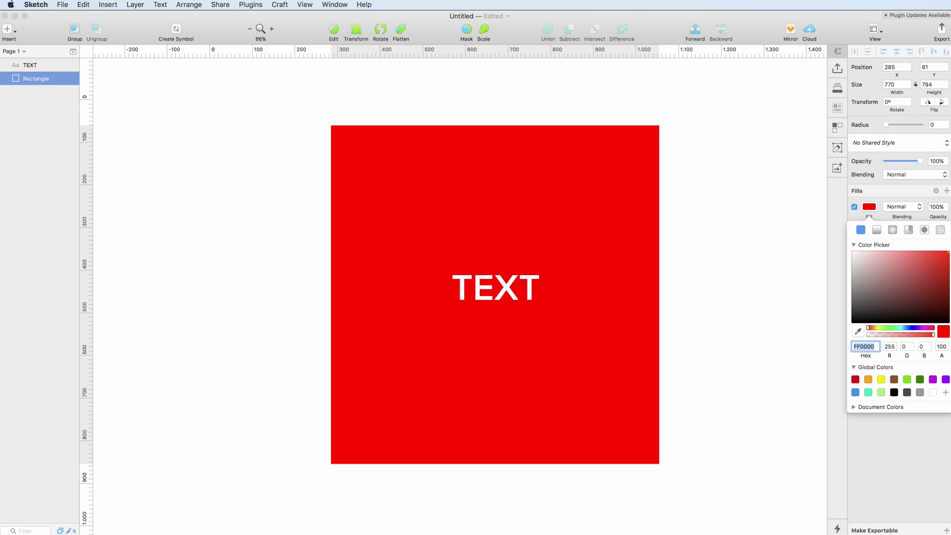
drag(909, 330, 856, 340)
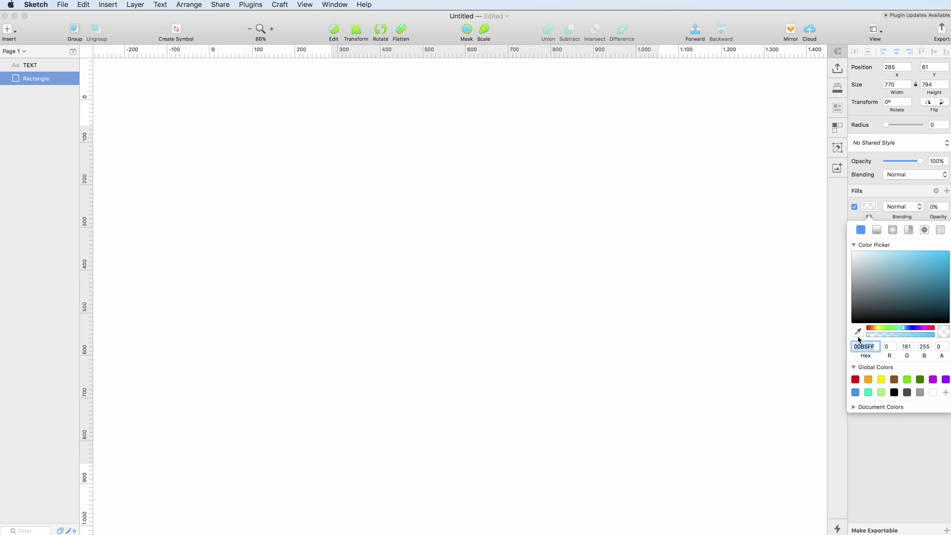
drag(877, 338, 936, 340)
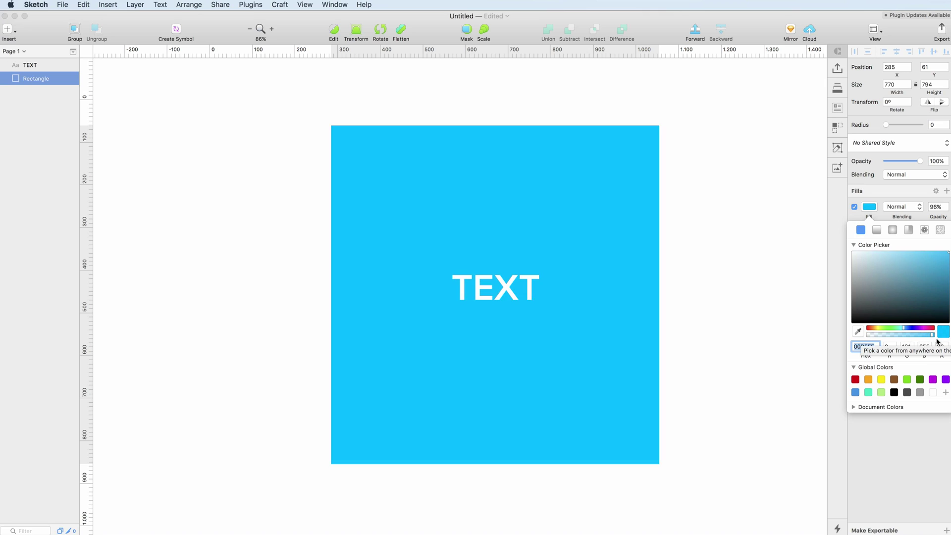
Eyedrop light grey B8B8B8 from the screen as the fill, then expand Document Colors.
click(860, 332)
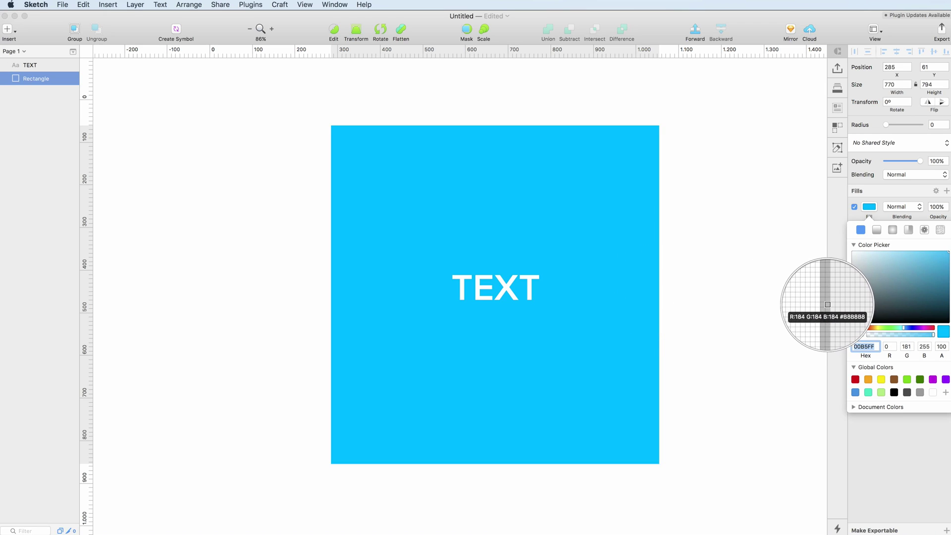
click(828, 309)
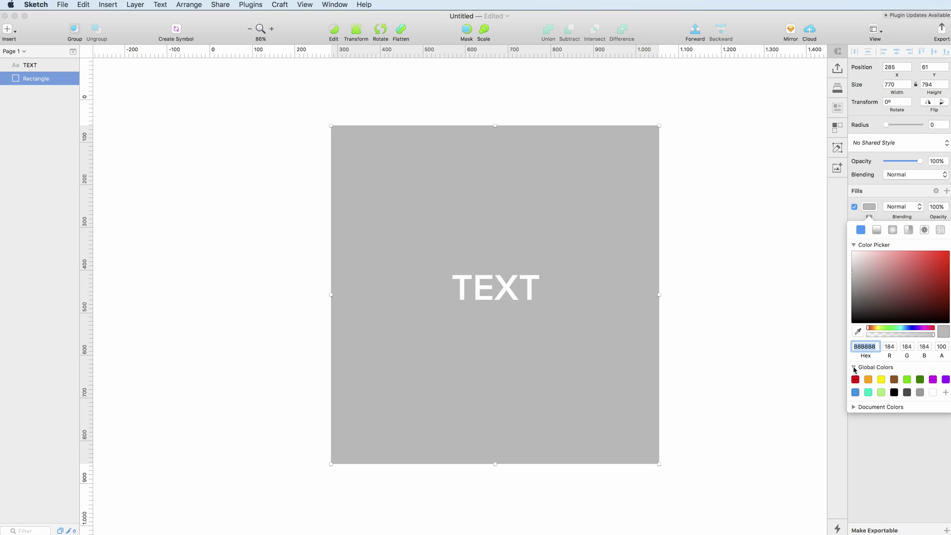
click(852, 408)
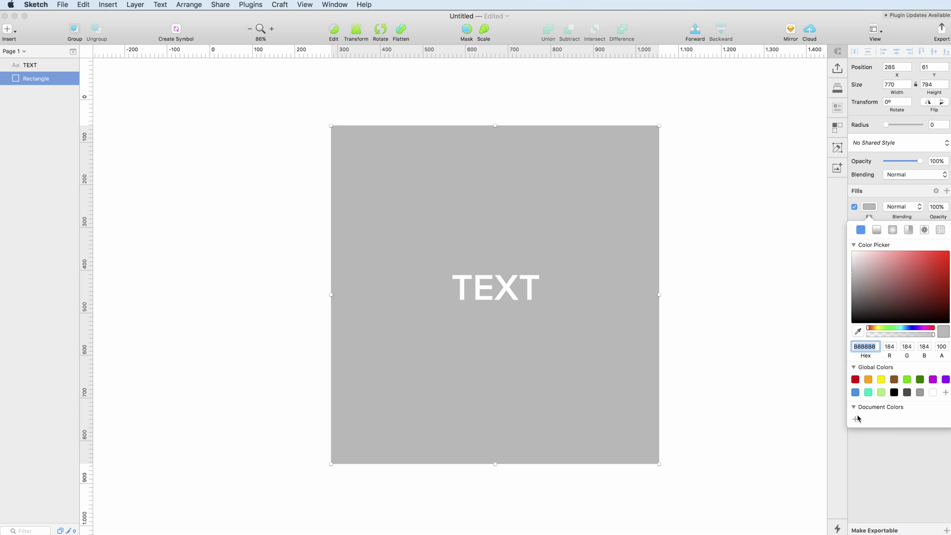
Switch the fill to a linear gradient running diagonally from top-left to bottom-right corners.
click(877, 231)
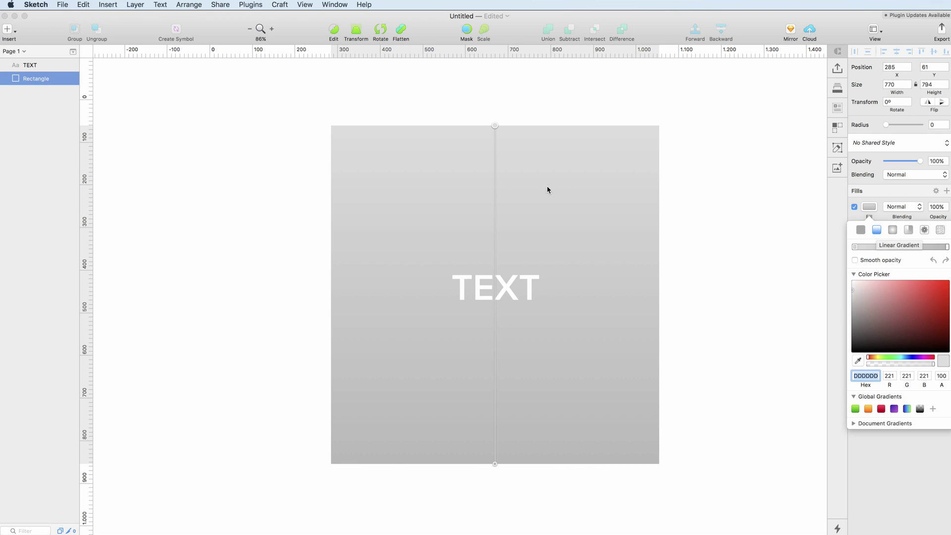
drag(496, 127, 331, 125)
drag(498, 466, 663, 467)
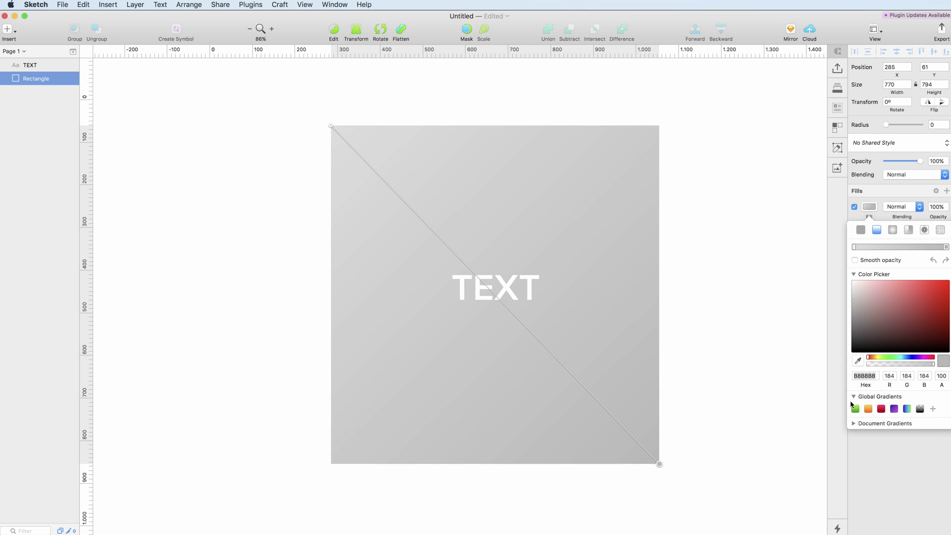
Set the gradient's end stop to red FF0000 and its start stop to green 00FF08.
drag(893, 301, 950, 280)
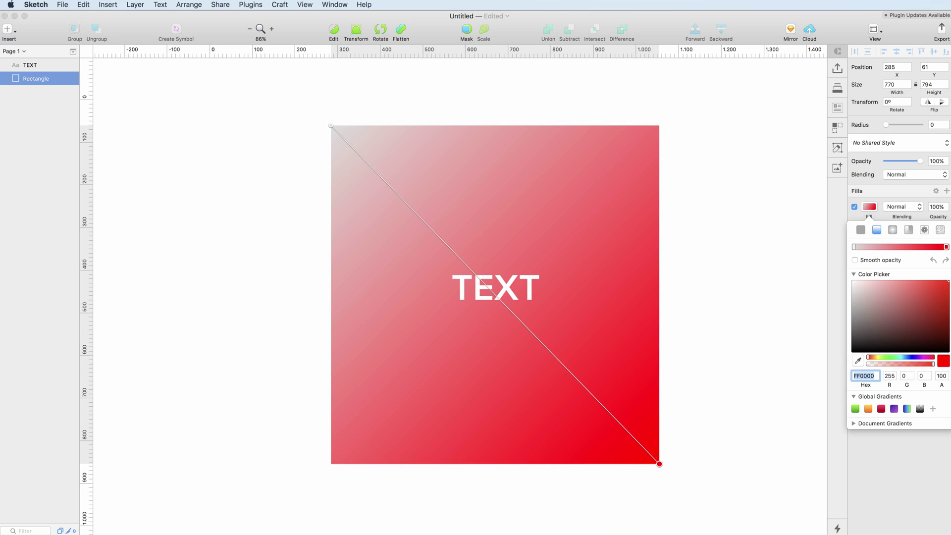
click(854, 246)
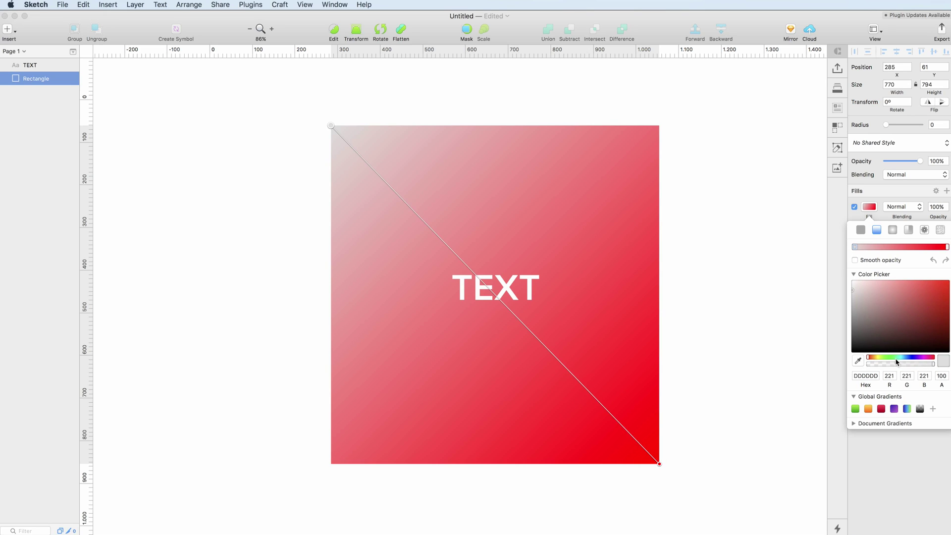
drag(897, 362, 889, 361)
click(914, 292)
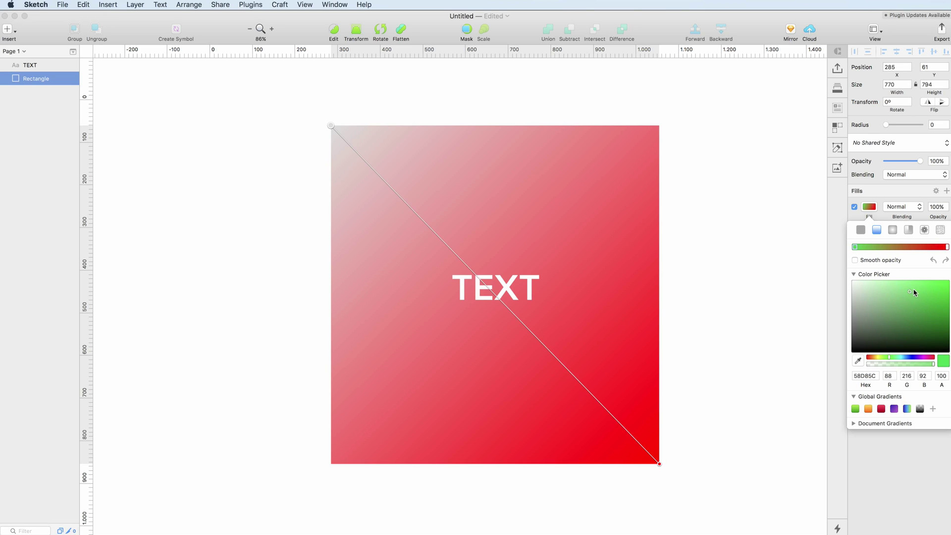
drag(914, 292, 950, 280)
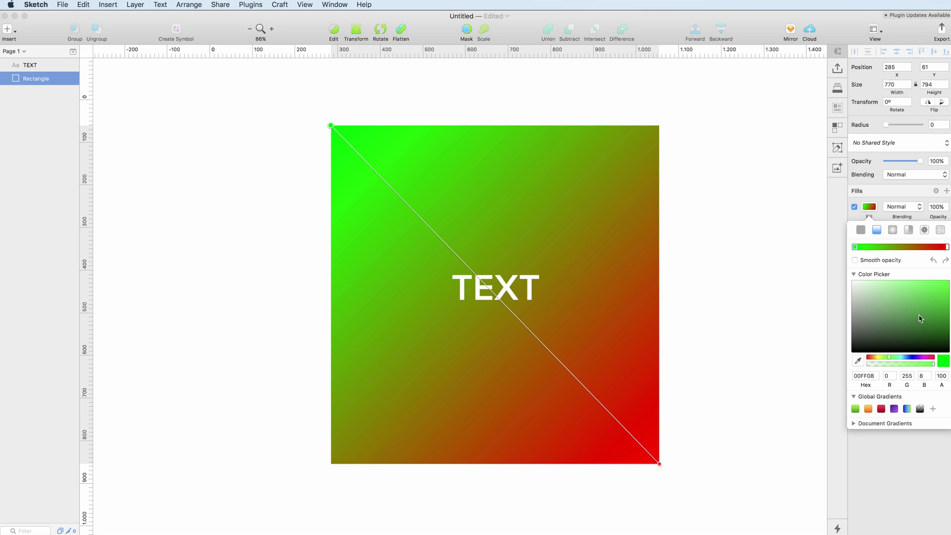
Try the green, orange, red and purple presets, settle on purple-to-green, and make it radial.
click(856, 409)
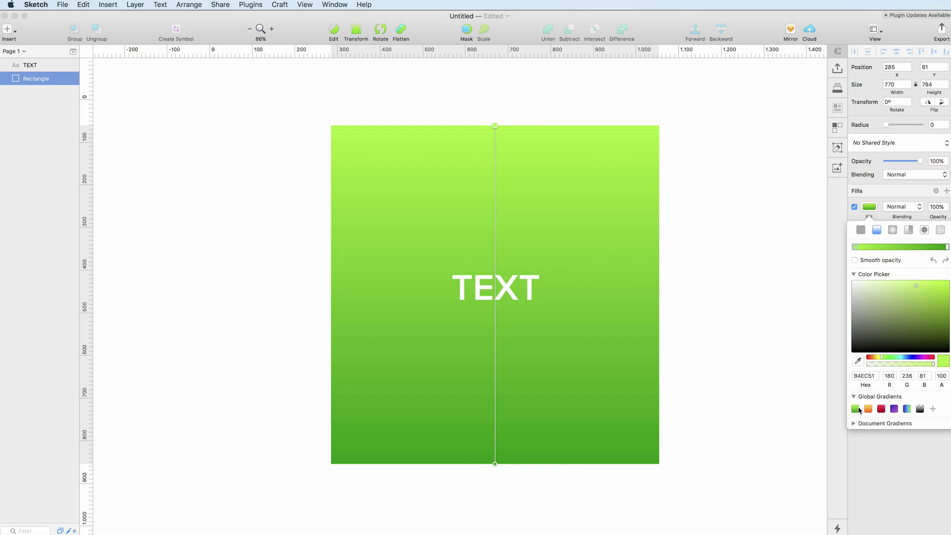
click(869, 409)
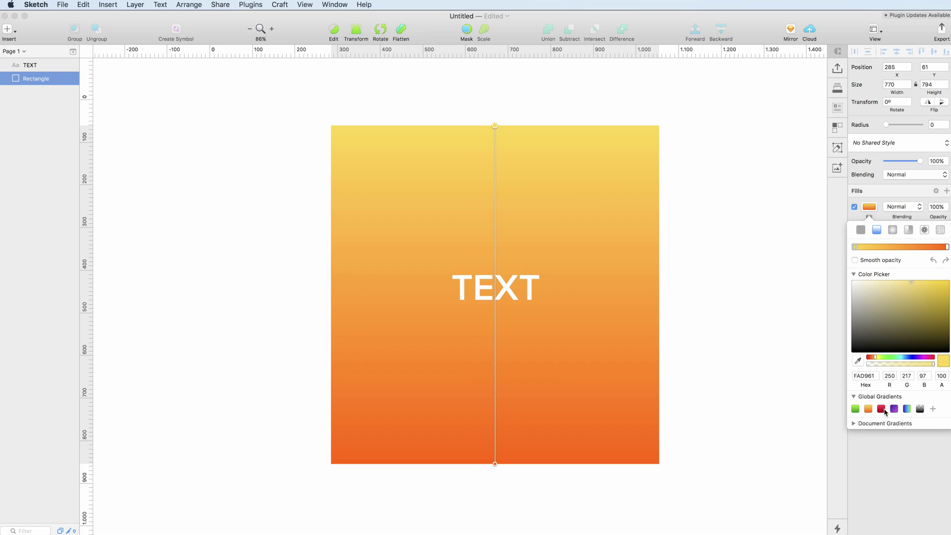
click(884, 409)
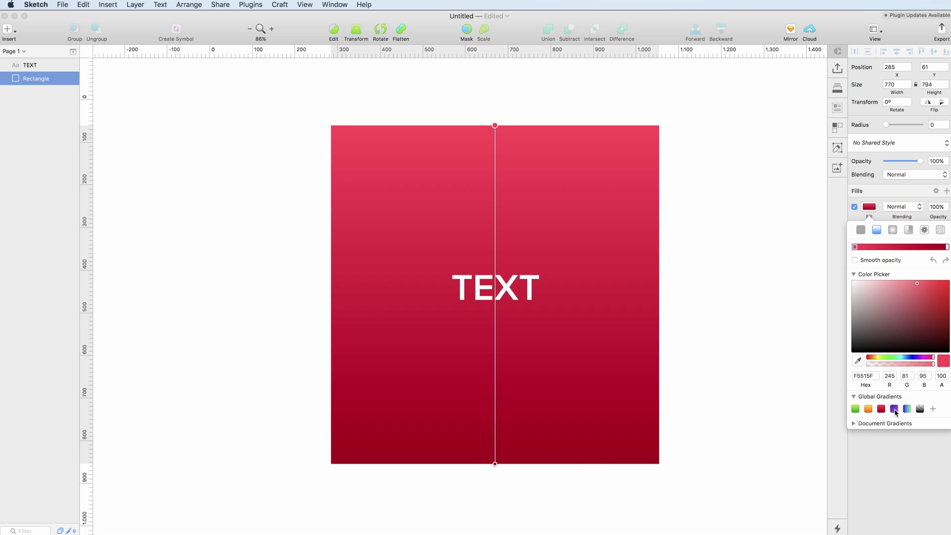
click(895, 409)
click(907, 410)
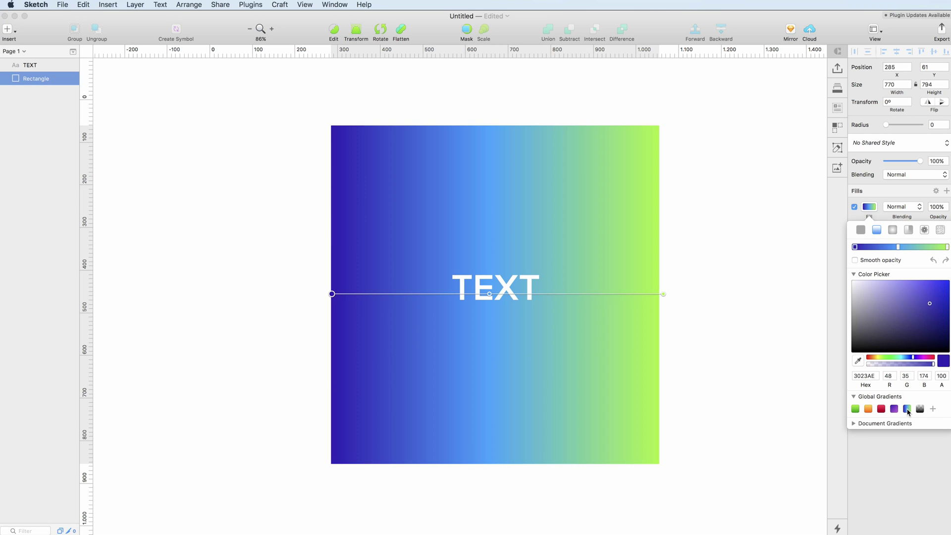
click(893, 231)
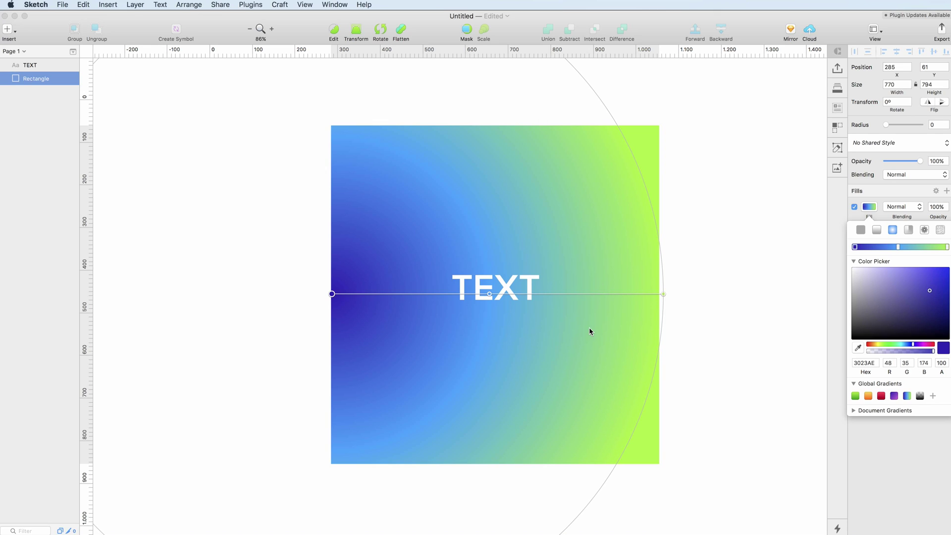
Make the gradient angular, then replace it with a checkerboard pattern fill.
click(909, 231)
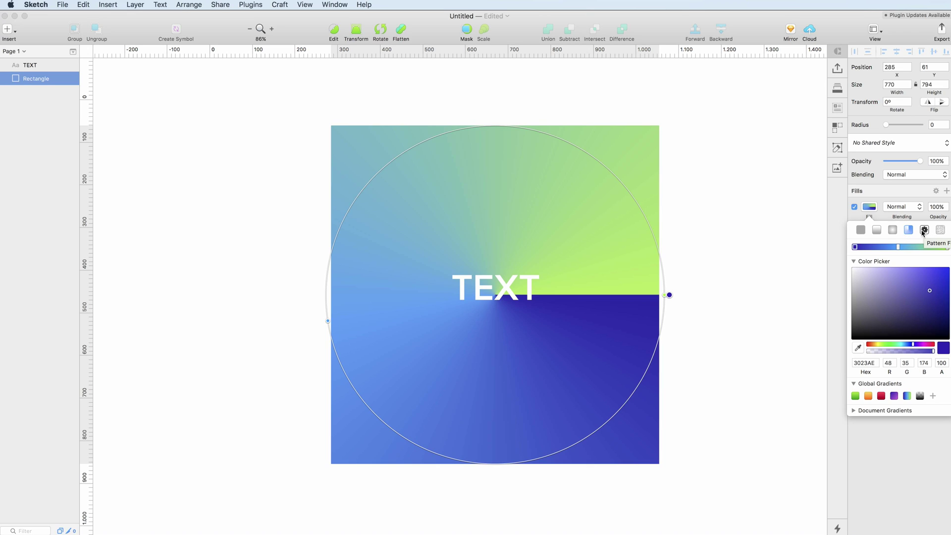
click(924, 230)
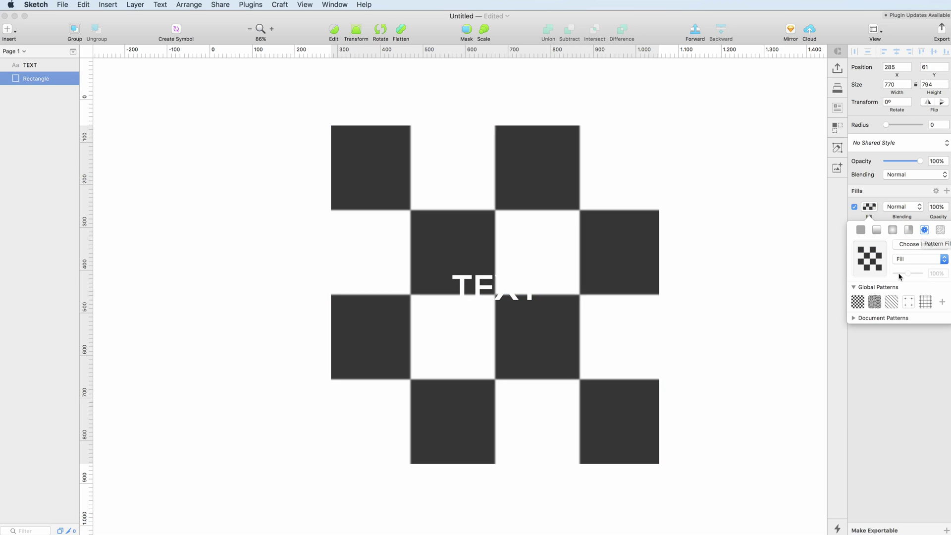
Keep the pattern sizing at Fill and try the wave, then diagonal-stripe patterns.
click(907, 259)
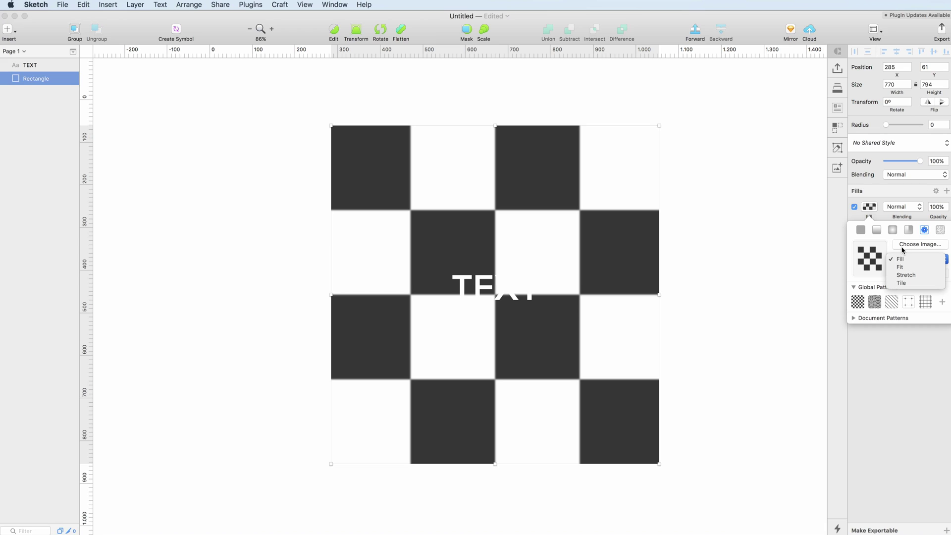
click(874, 289)
click(877, 303)
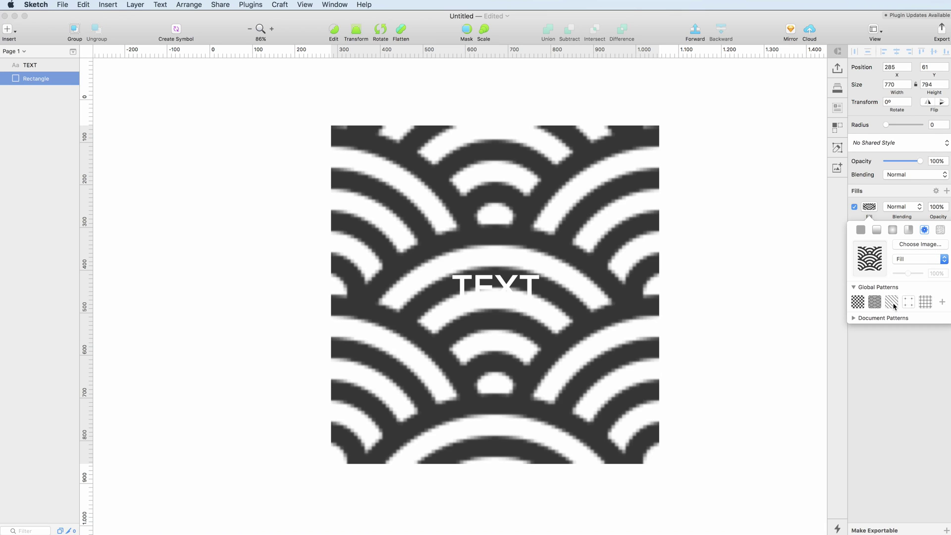
click(891, 302)
Size the stripe pattern to Fit, then Stretch, before switching to a noise fill.
click(903, 260)
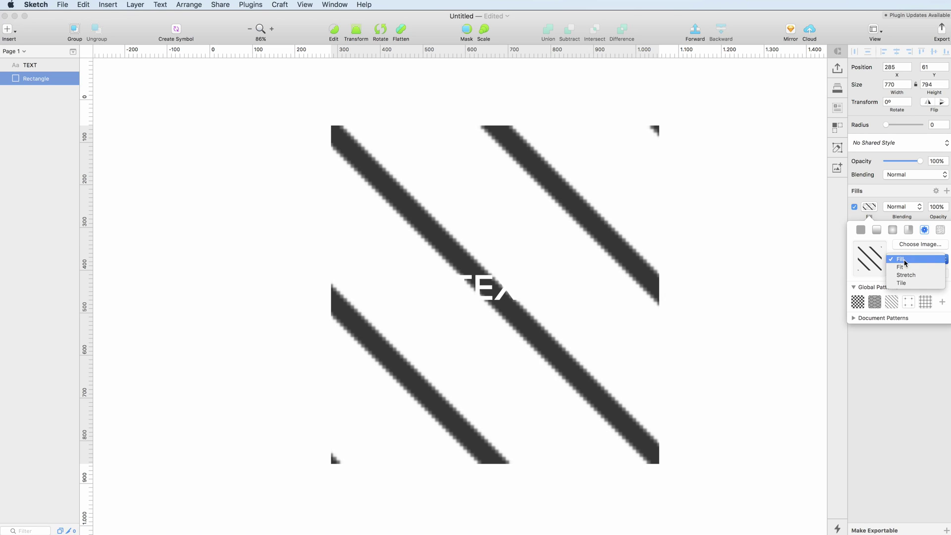
click(904, 267)
click(909, 261)
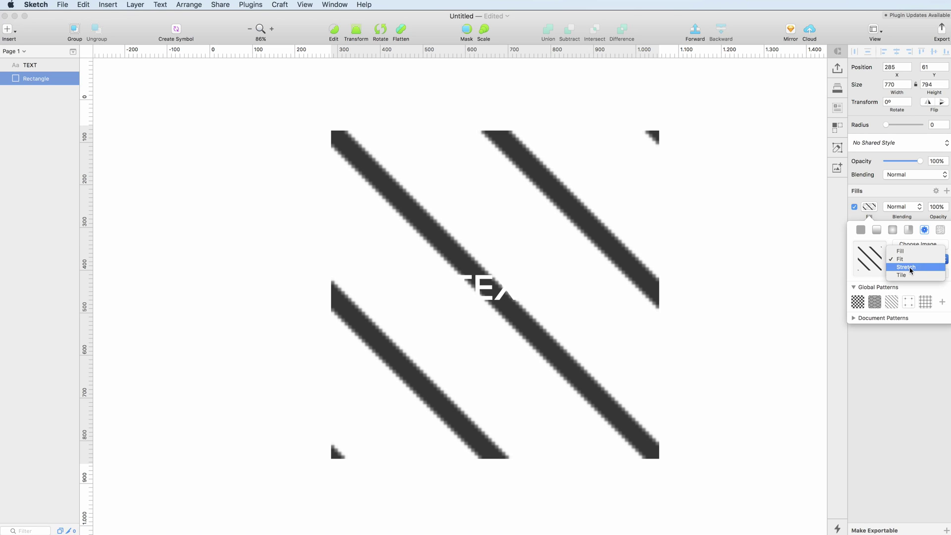
click(910, 268)
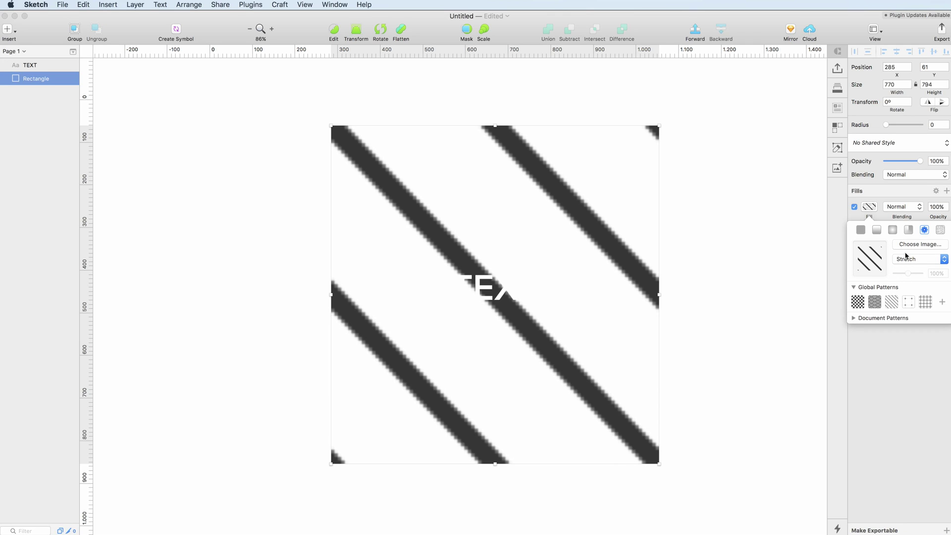
click(940, 231)
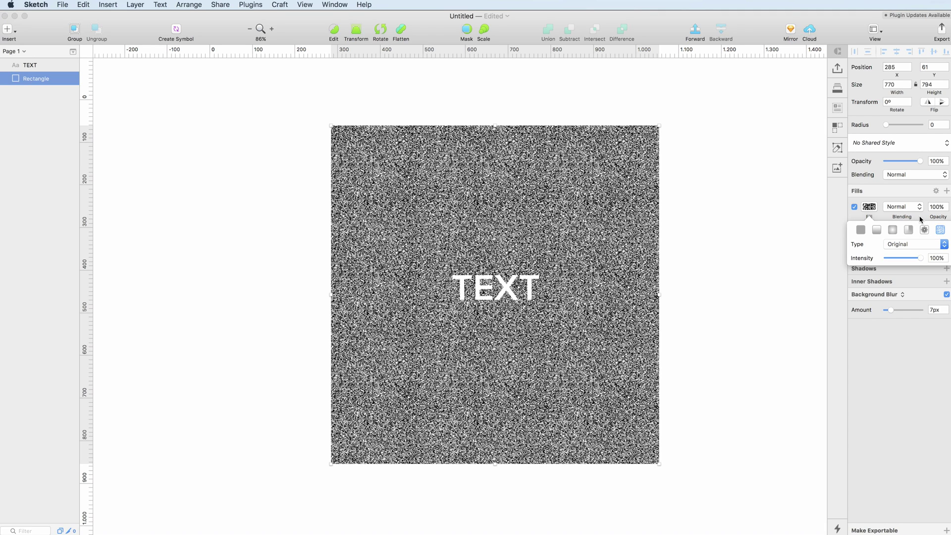
Close the noise fill options and leave the Fills blending mode at Normal.
click(920, 219)
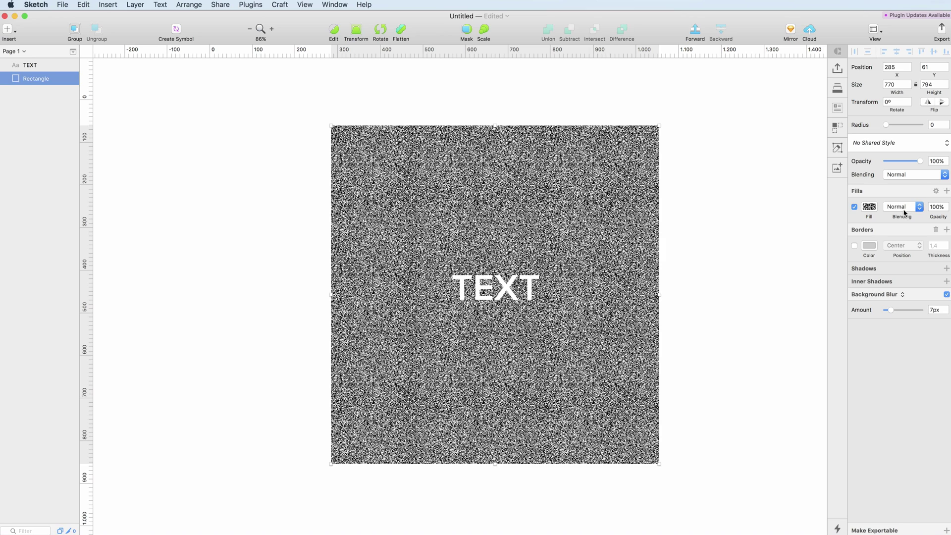
click(902, 209)
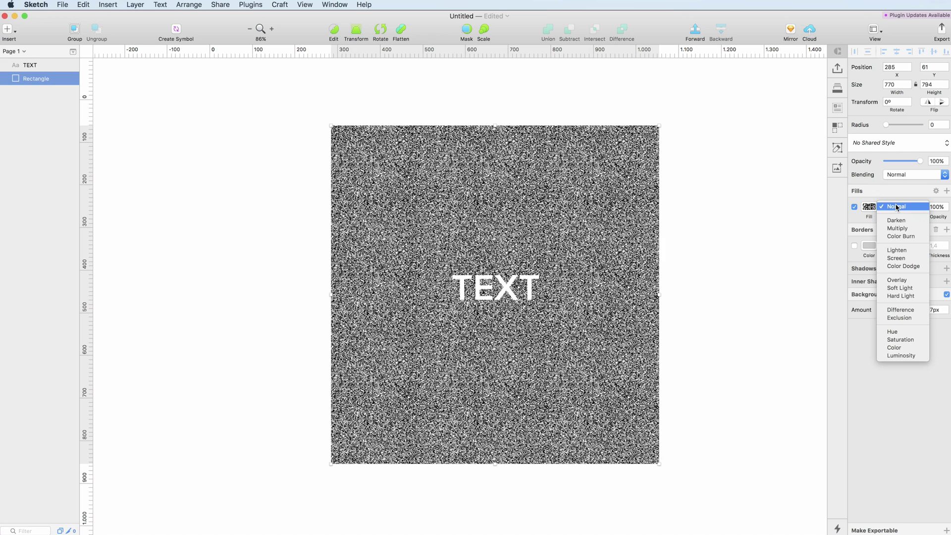
click(931, 204)
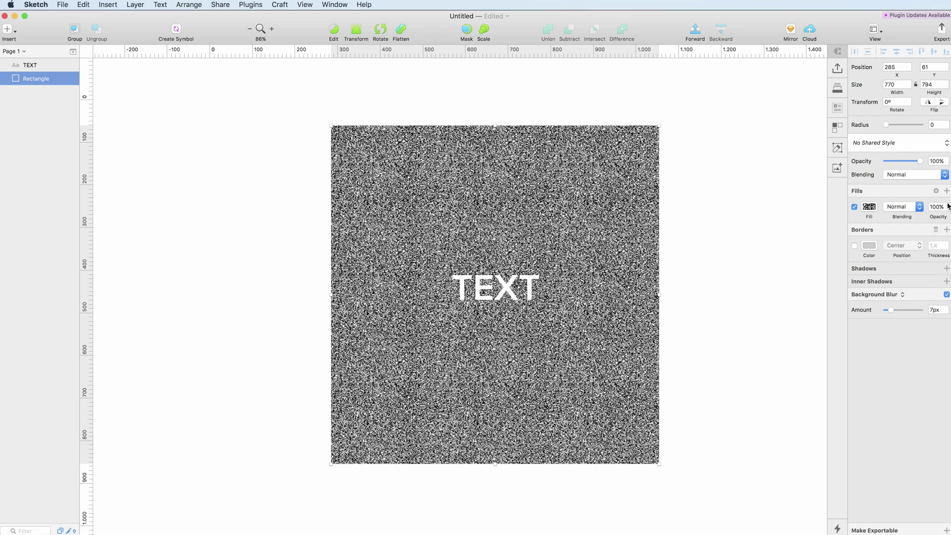